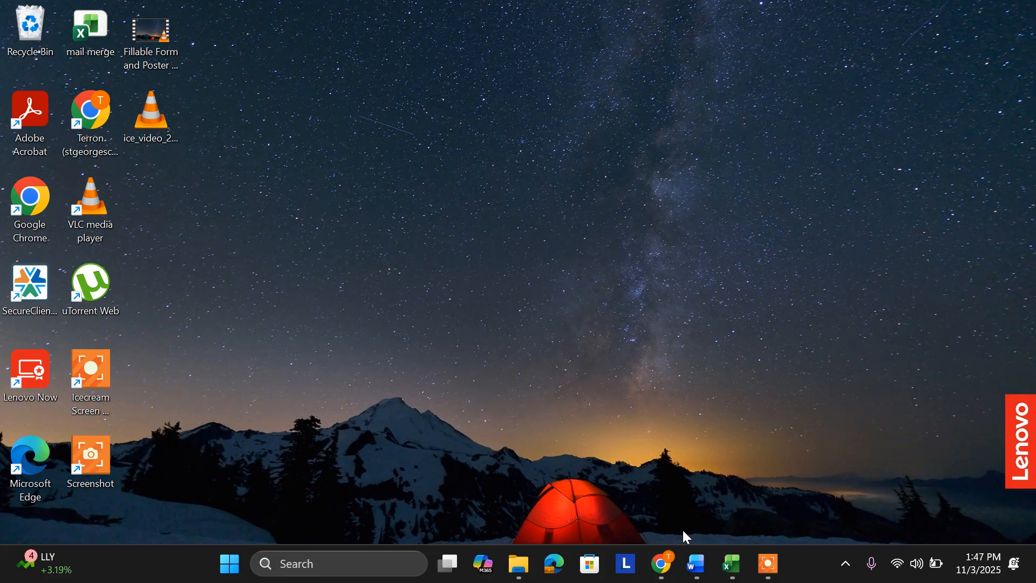
Step: Switch to the letter in Word and add a "Name:" label on the blank line below the date
{"action": "left_click", "coordinate": [696, 564]}
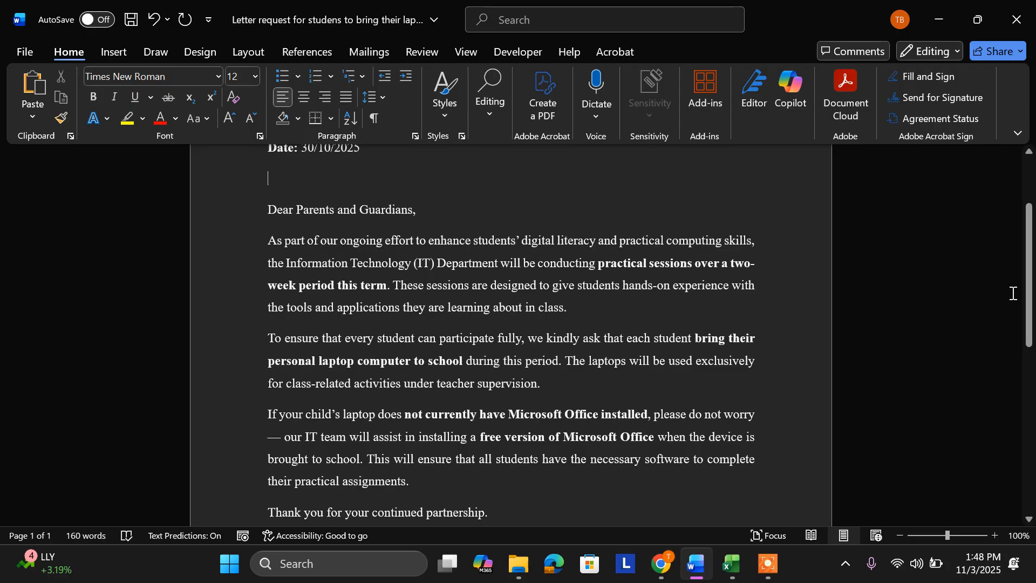
{"action": "left_click_drag", "start_coordinate": [1031, 304], "coordinate": [1005, 264]}
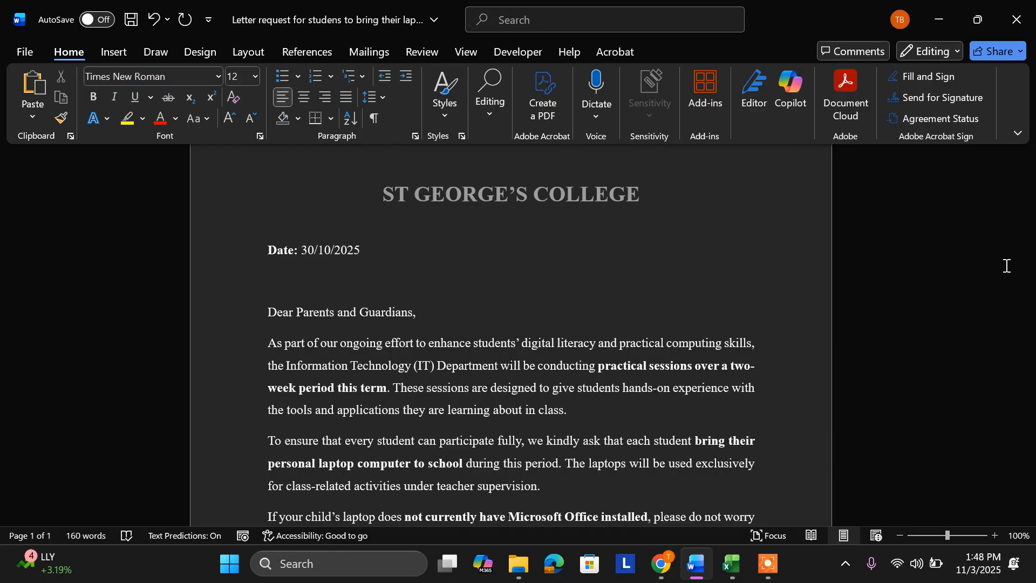
{"action": "type", "text": "Name"}
{"action": "key", "text": "Up"}
{"action": "type", "text": ":"}
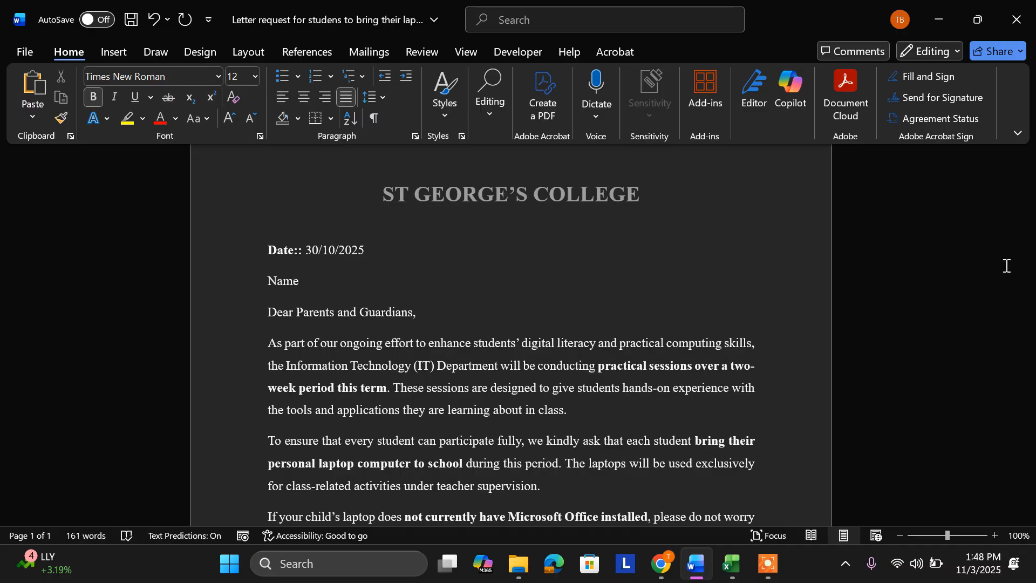
{"action": "key", "text": "BackSpace"}
{"action": "key", "text": "Down"}
{"action": "type", "text": ":"}
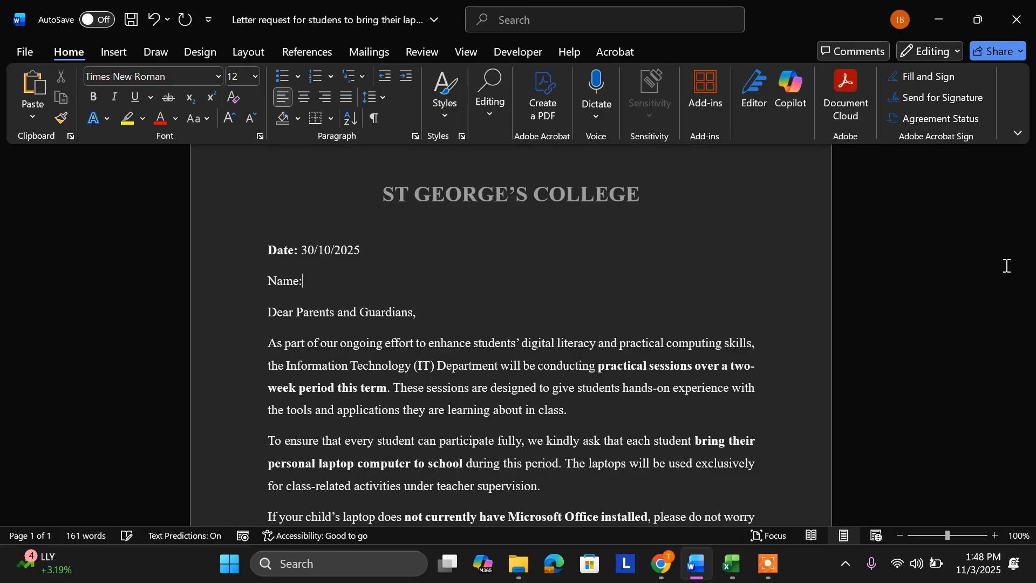
Step: Add "Address:" and "City:" labels on separate lines below the "Name:" line
{"action": "key", "text": "Return"}
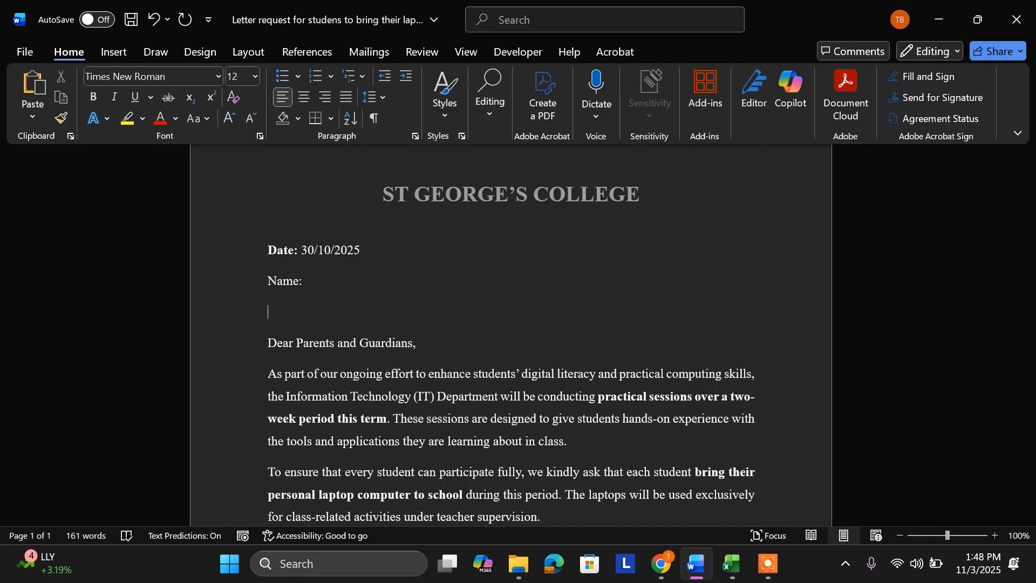
{"action": "type", "text": "A"}
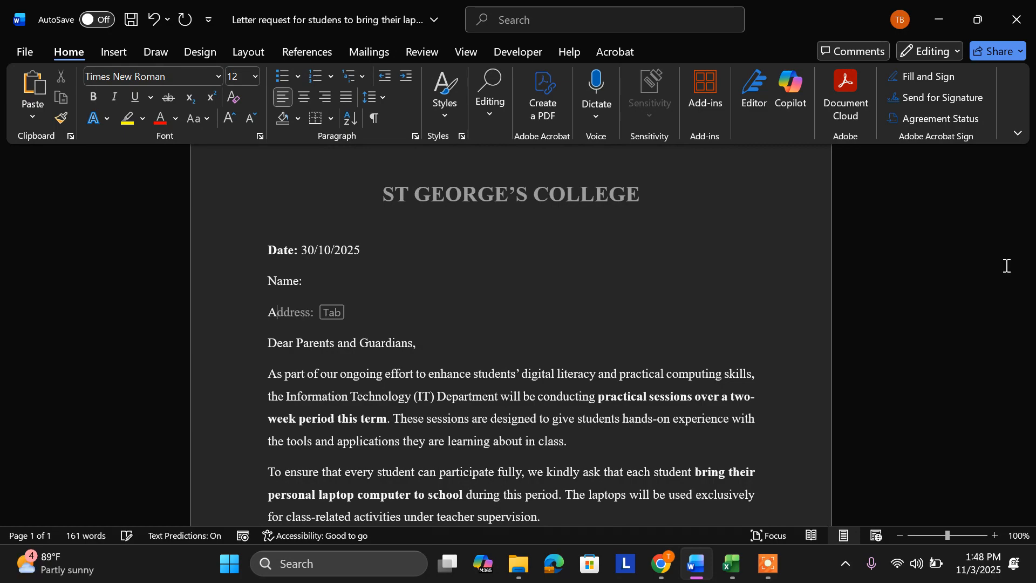
{"action": "type", "text": "ddress:"}
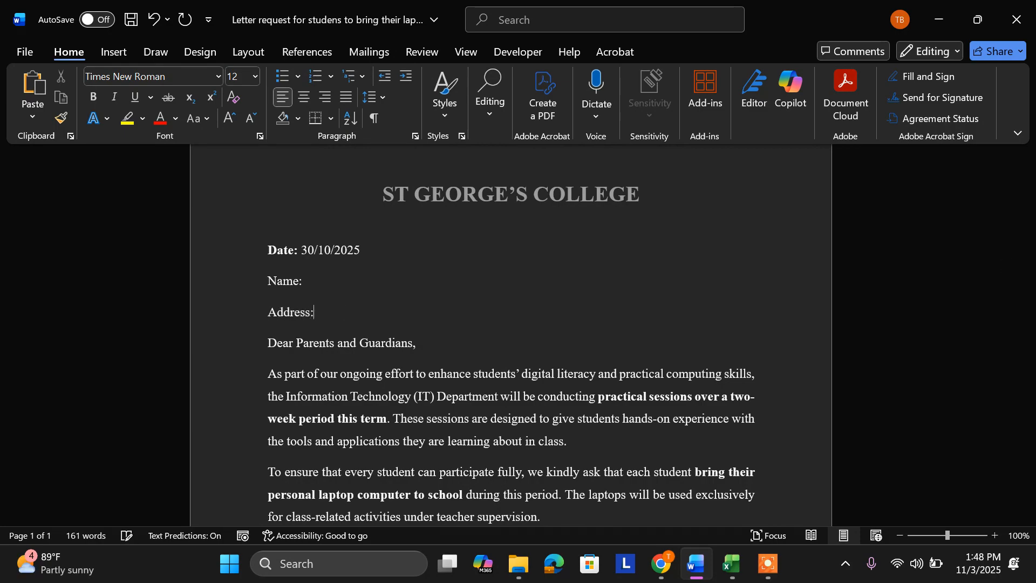
{"action": "key", "text": "Return"}
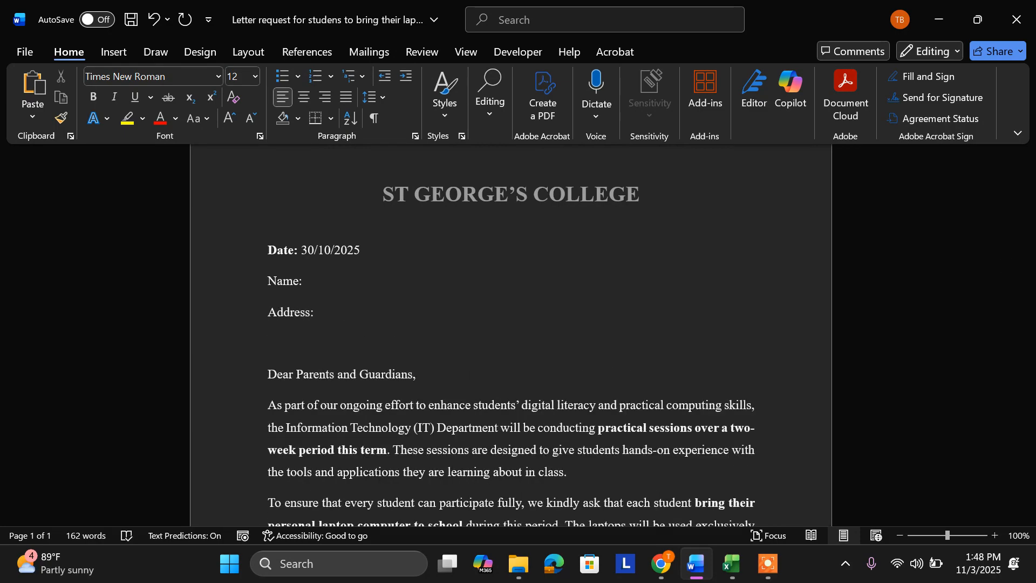
{"action": "type", "text": "City:"}
Step: Switch to the mail merge workbook in Excel, fit the Last Name column to its contents and select the table A1:D4
{"action": "left_click", "coordinate": [732, 564]}
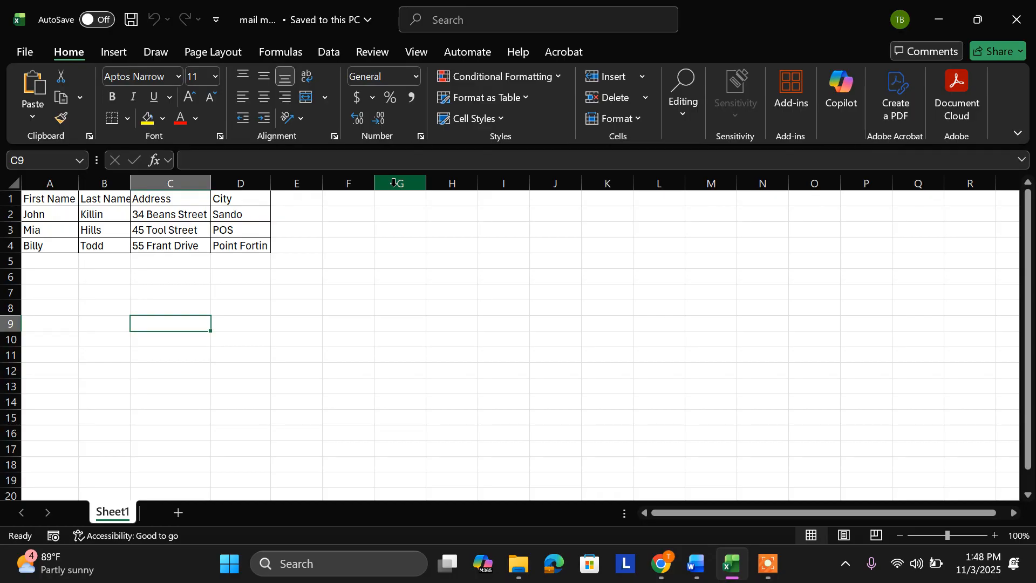
{"action": "double_click", "coordinate": [131, 188]}
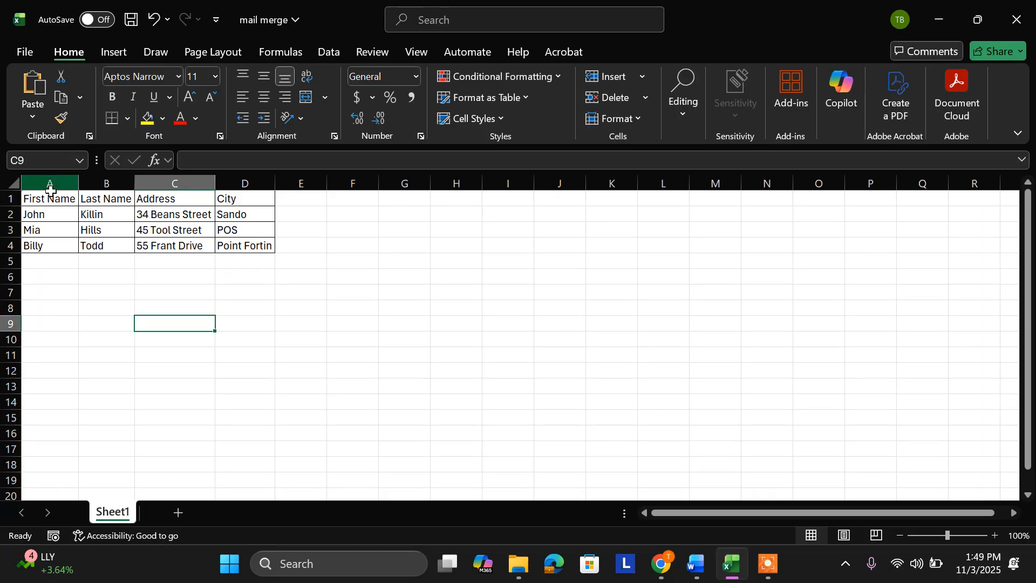
{"action": "left_click_drag", "start_coordinate": [58, 198], "coordinate": [223, 244]}
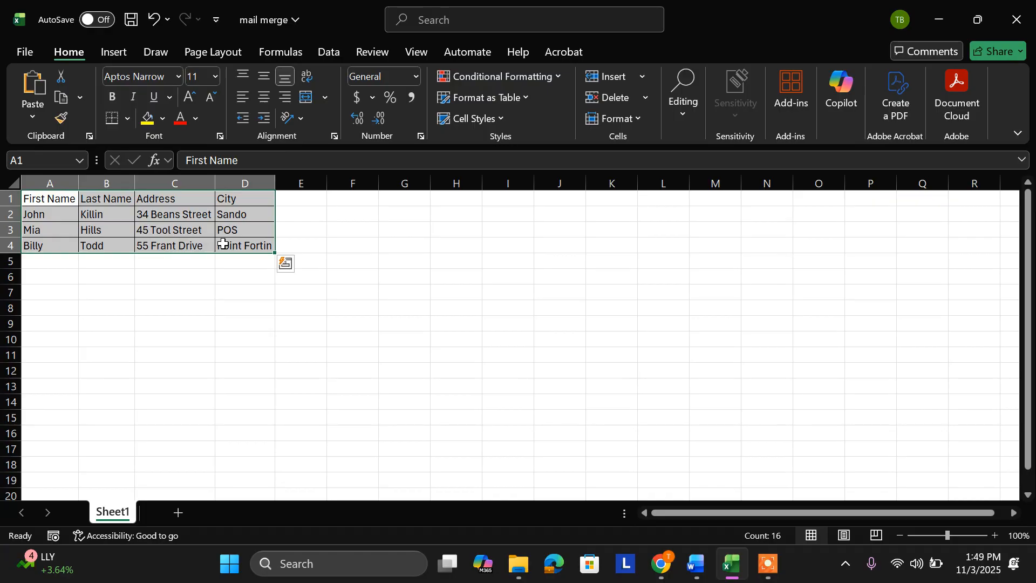
Step: Save the workbook to the Desktop as an Excel Workbook named "mail merge", replacing the existing file
{"action": "left_click", "coordinate": [32, 47]}
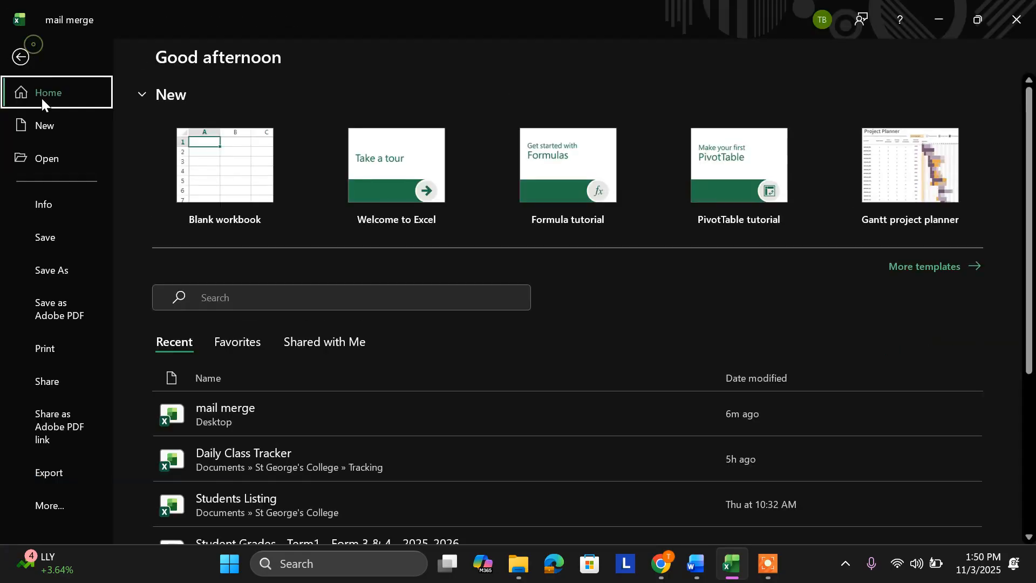
{"action": "left_click", "coordinate": [59, 266]}
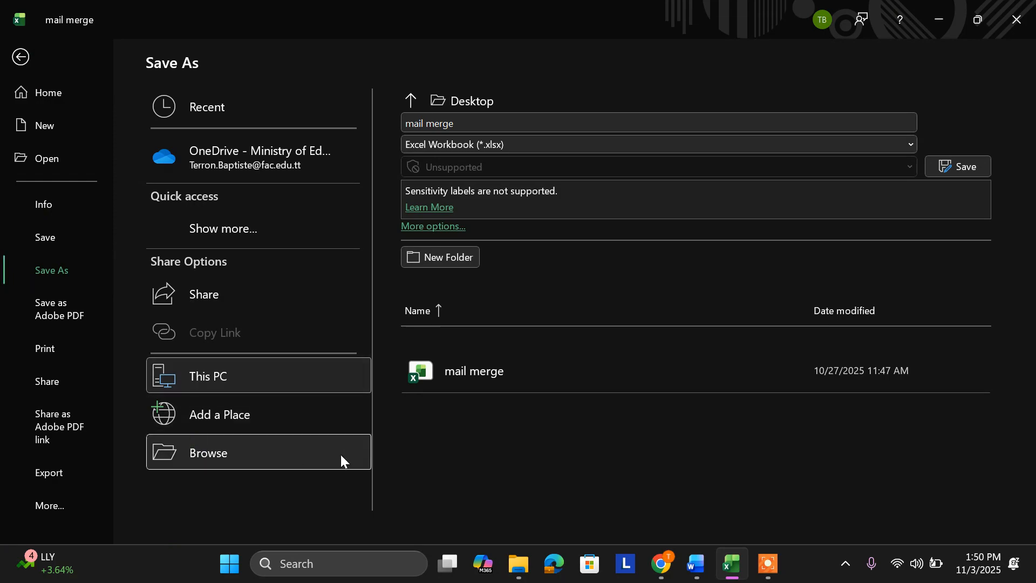
{"action": "left_click", "coordinate": [341, 455]}
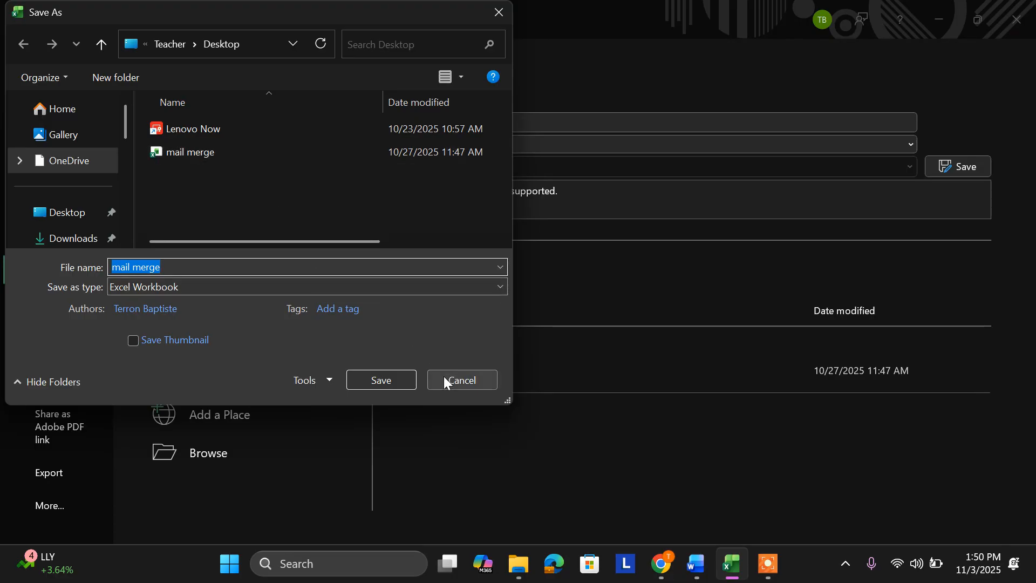
{"action": "left_click", "coordinate": [410, 380]}
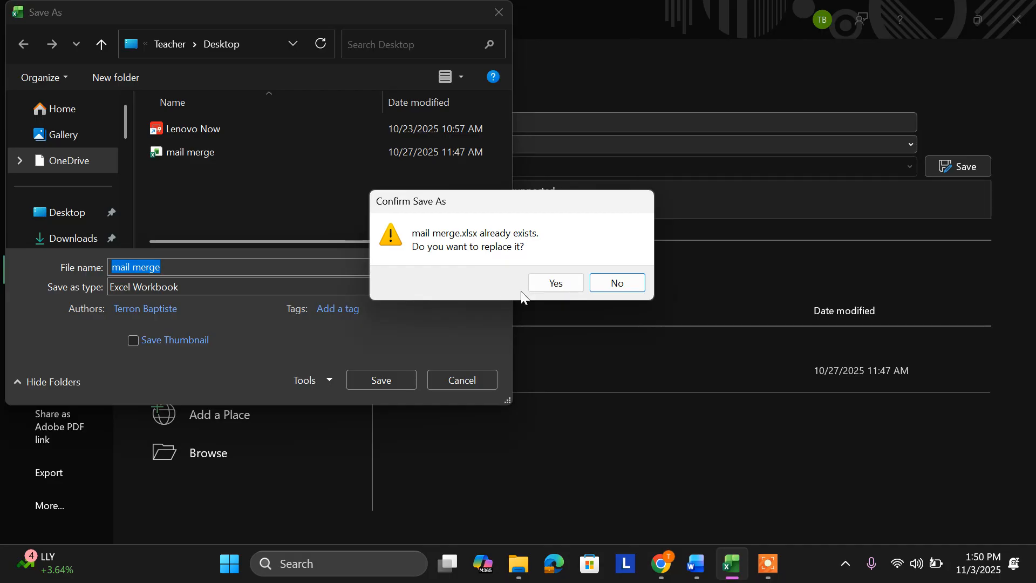
{"action": "left_click", "coordinate": [556, 283]}
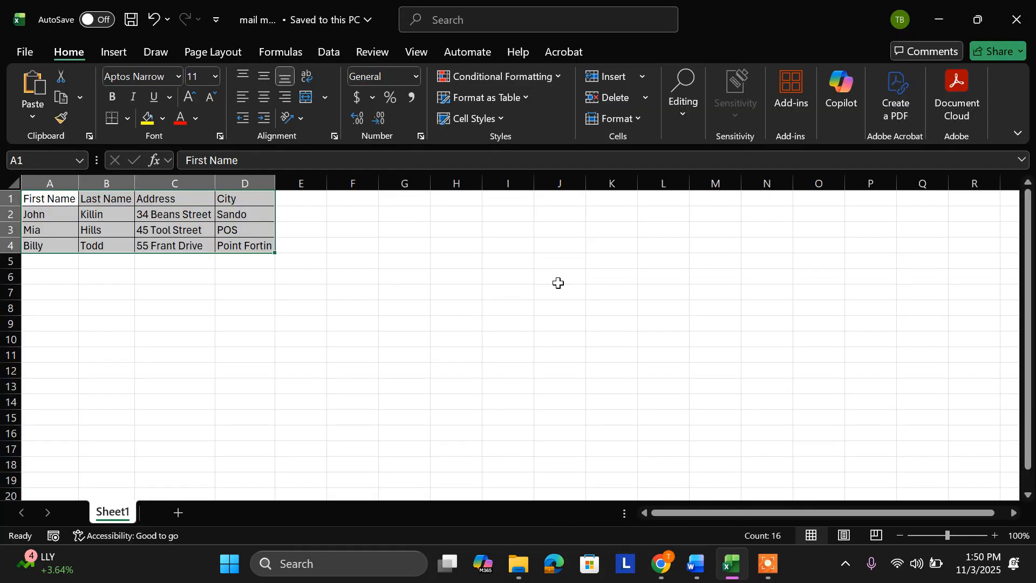
Step: Switch back to the Word letter and use Sheet1$ of the Desktop's mail merge workbook as the existing recipient list
{"action": "left_click", "coordinate": [693, 573]}
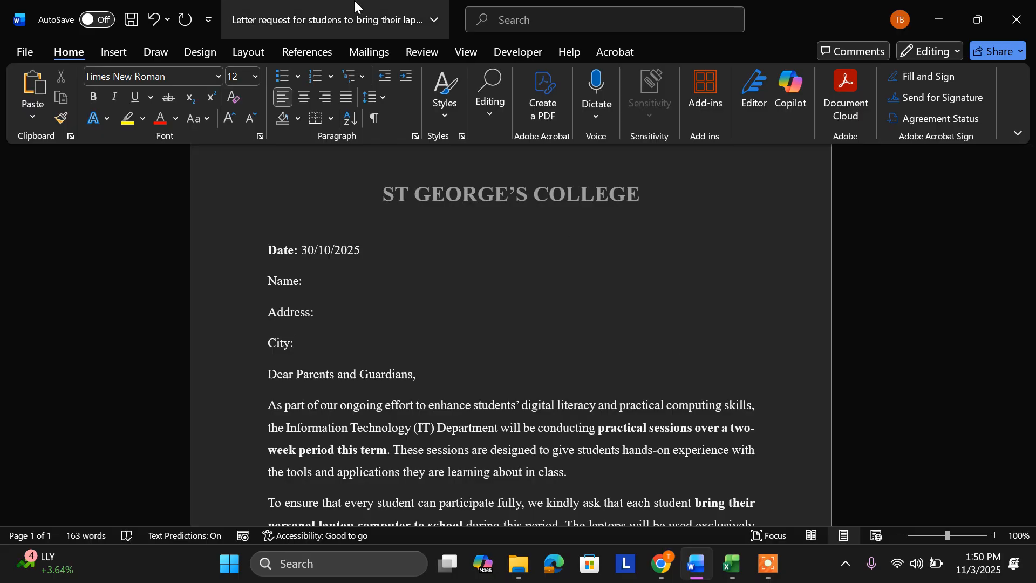
{"action": "left_click", "coordinate": [313, 52]}
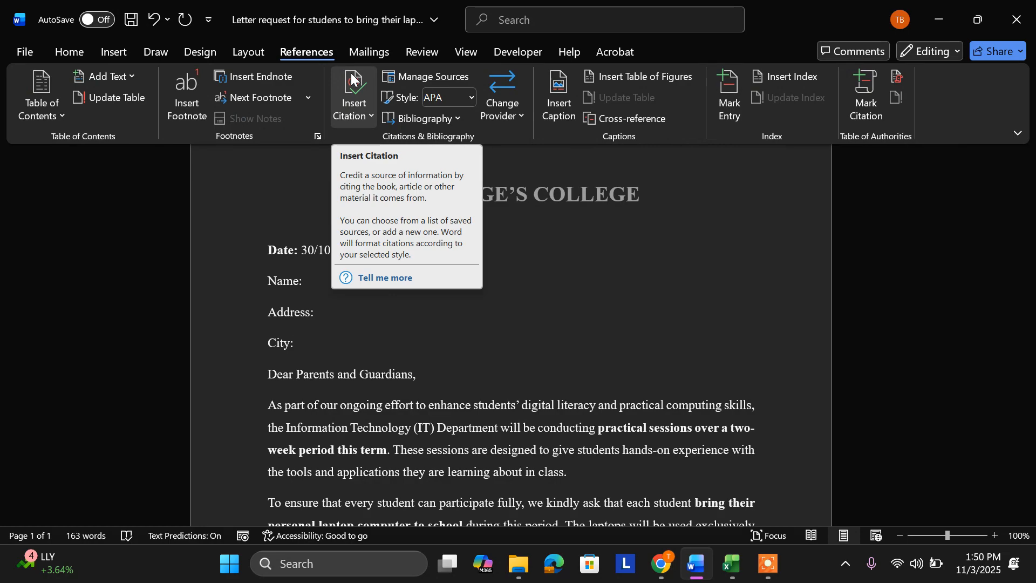
{"action": "left_click", "coordinate": [358, 58]}
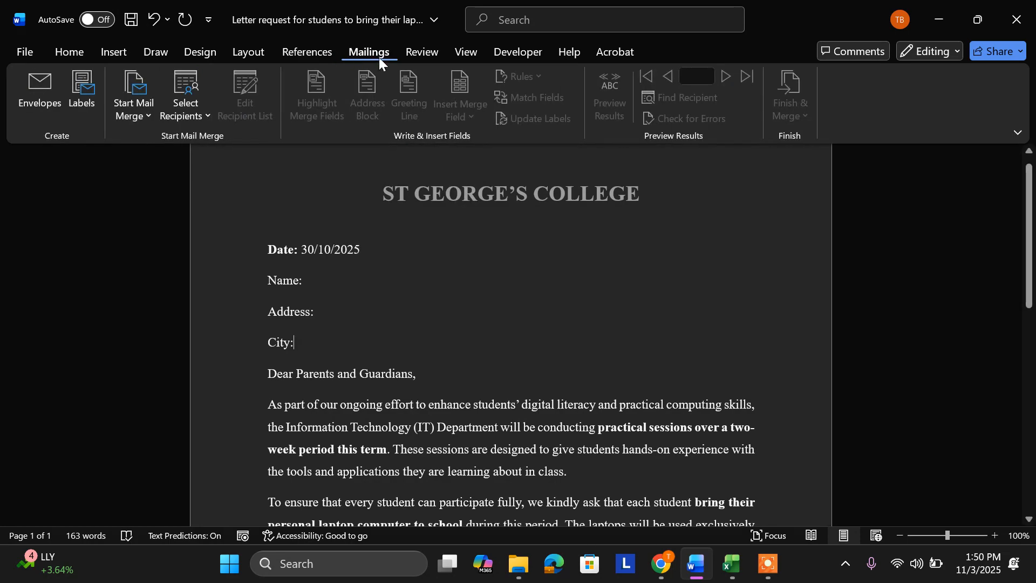
{"action": "left_click", "coordinate": [189, 115]}
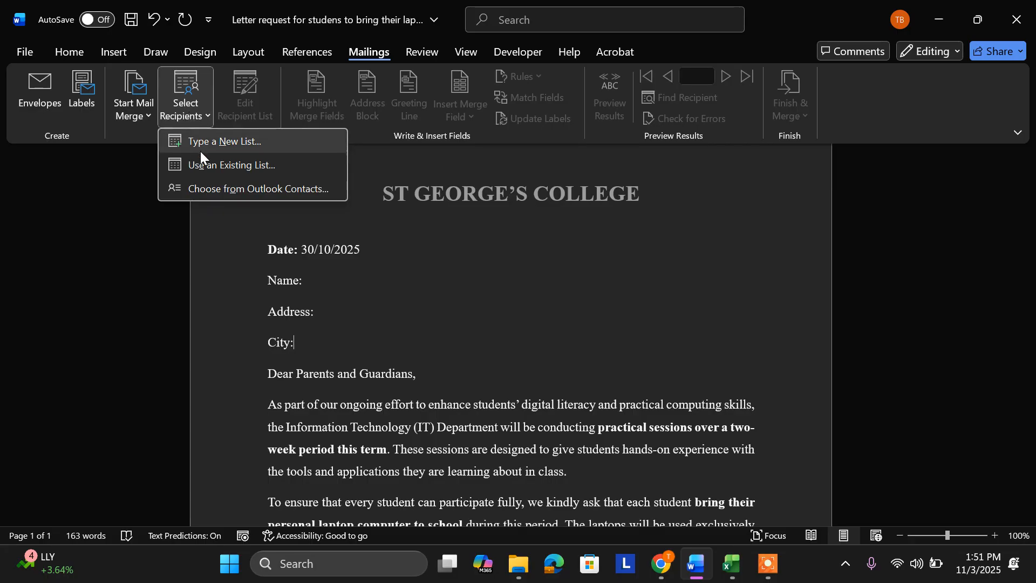
{"action": "left_click", "coordinate": [233, 168]}
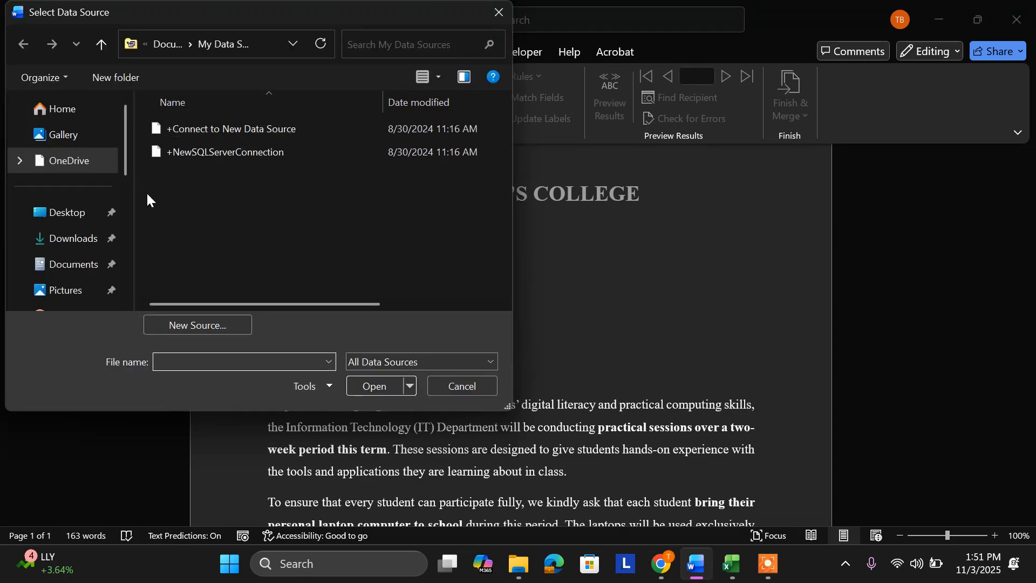
{"action": "left_click", "coordinate": [65, 216]}
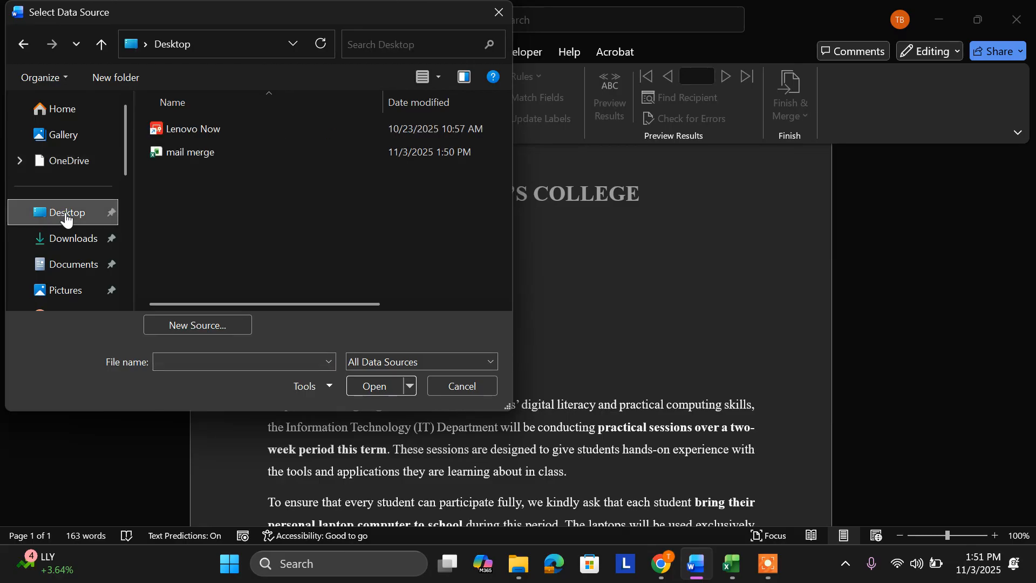
{"action": "left_click", "coordinate": [186, 154]}
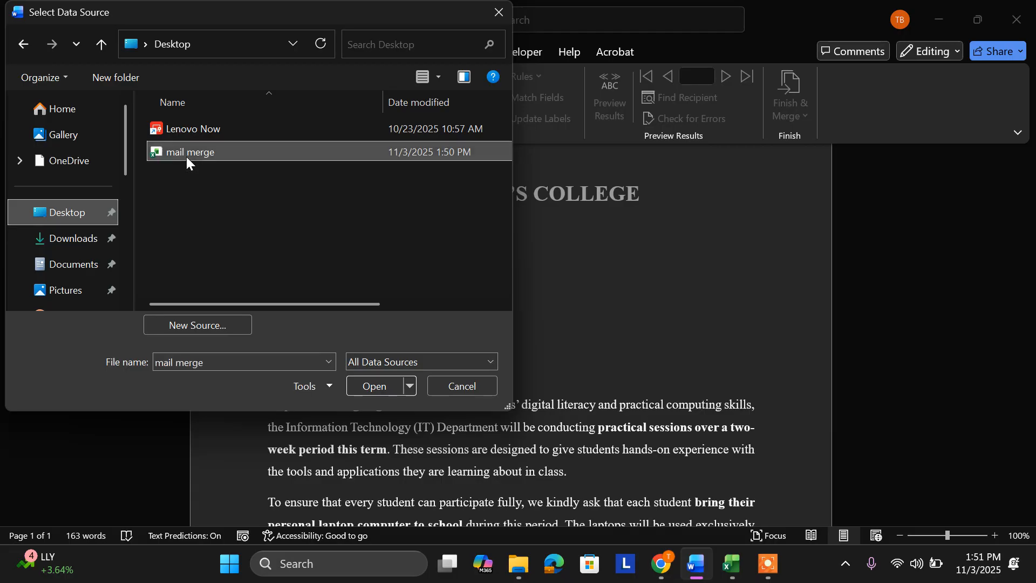
{"action": "left_click", "coordinate": [373, 391]}
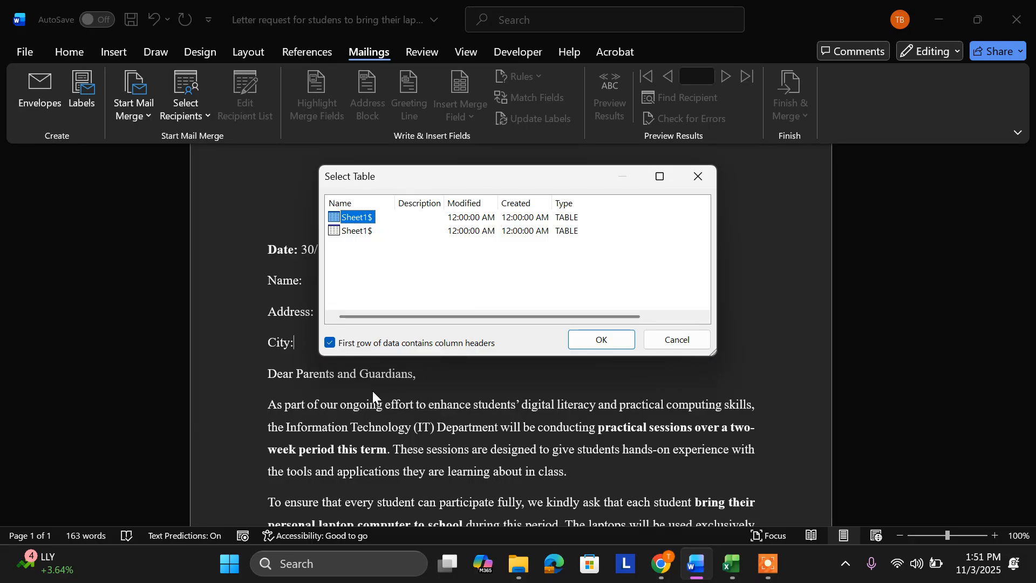
{"action": "left_click", "coordinate": [602, 335]}
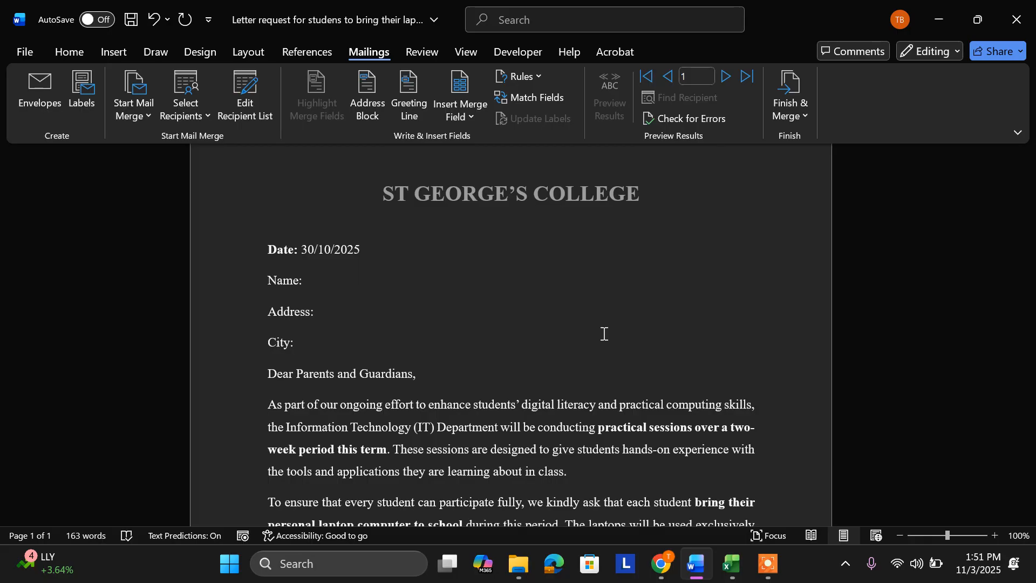
Step: Insert the First_Name and Last_Name merge fields after "Name:", separated by a space
{"action": "left_click", "coordinate": [388, 275]}
{"action": "left_click", "coordinate": [474, 112]}
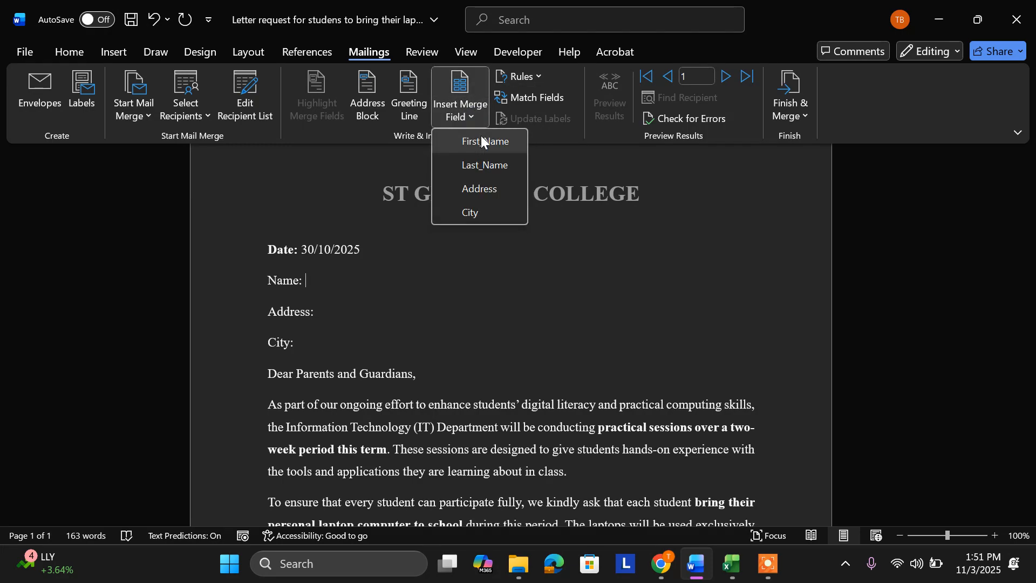
{"action": "left_click", "coordinate": [482, 139]}
{"action": "left_click", "coordinate": [474, 116]}
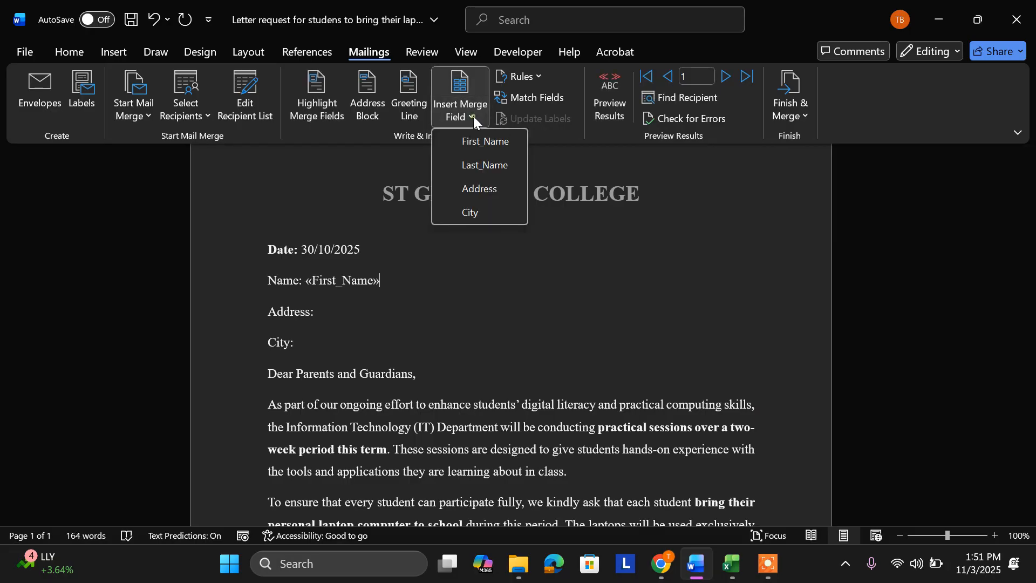
{"action": "left_click", "coordinate": [487, 164]}
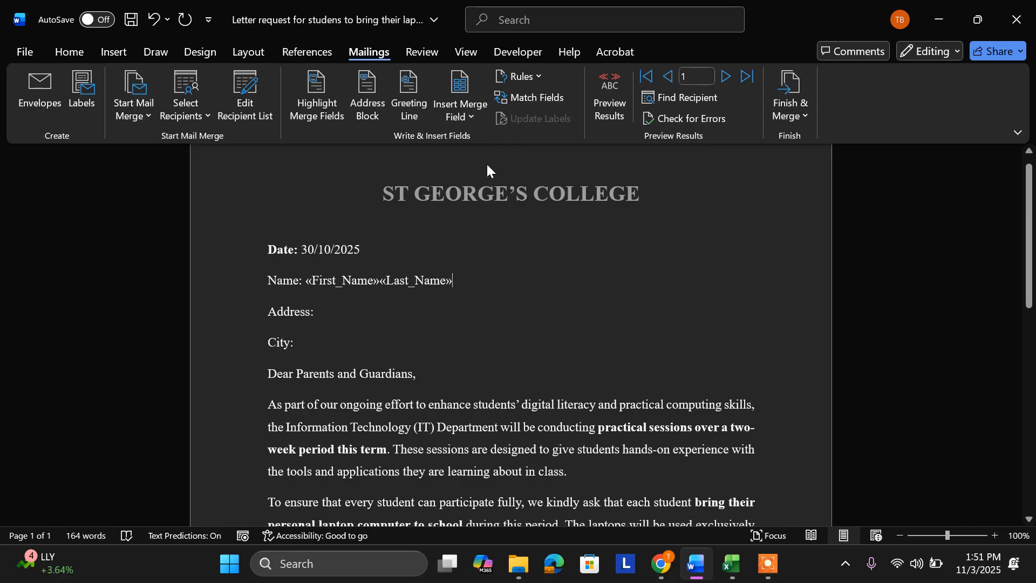
{"action": "left_click", "coordinate": [381, 283]}
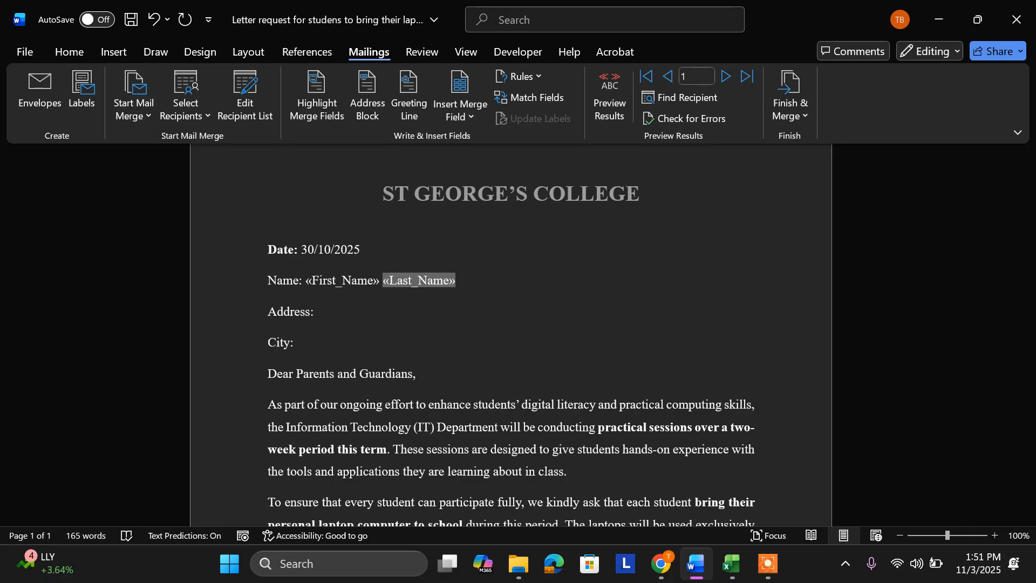
Step: Insert the Address merge field after "Address:" and the City merge field after "City:"
{"action": "left_click", "coordinate": [355, 310]}
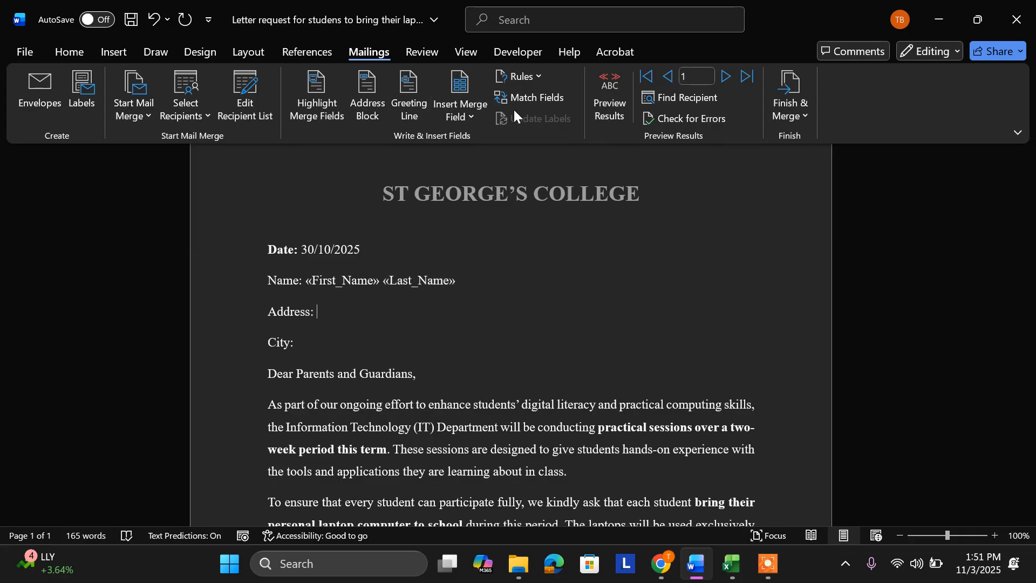
{"action": "left_click", "coordinate": [467, 117]}
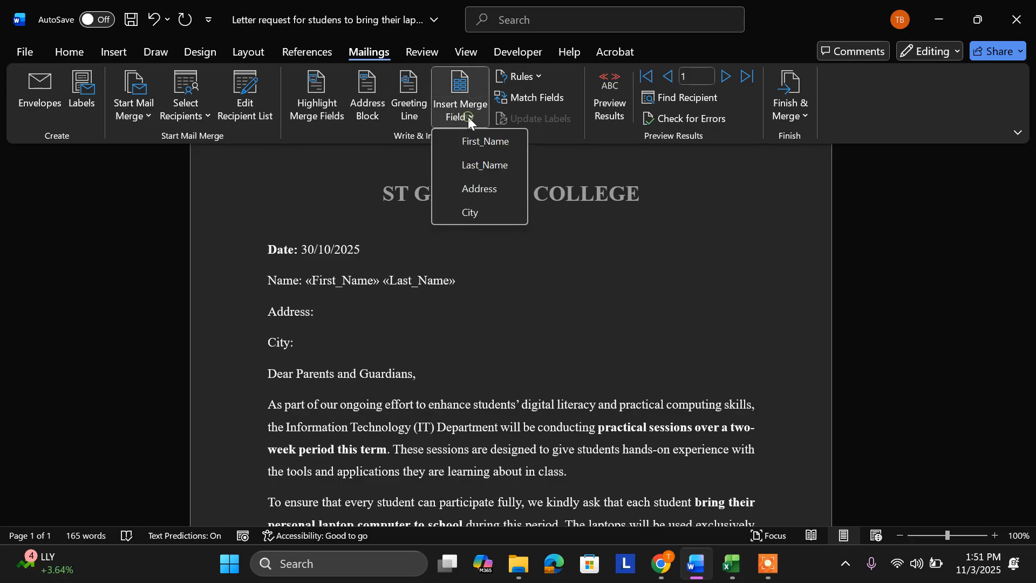
{"action": "left_click", "coordinate": [485, 186]}
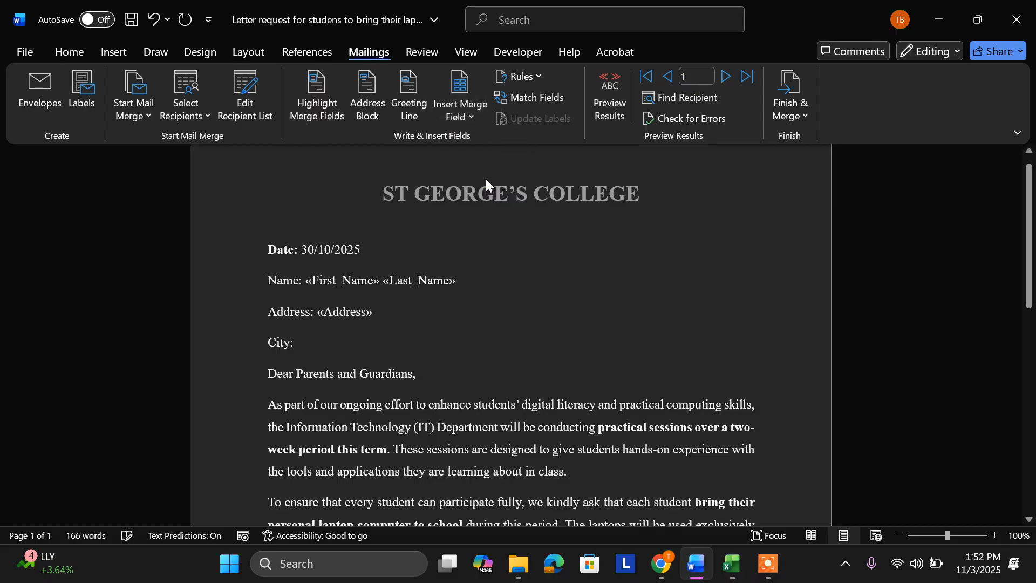
{"action": "left_click", "coordinate": [319, 340]}
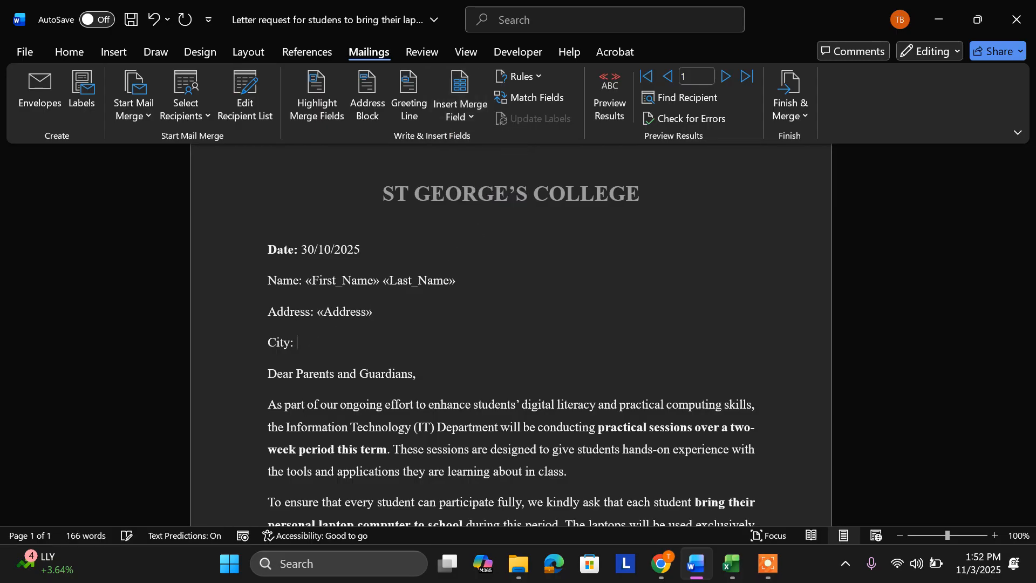
{"action": "left_click", "coordinate": [458, 119]}
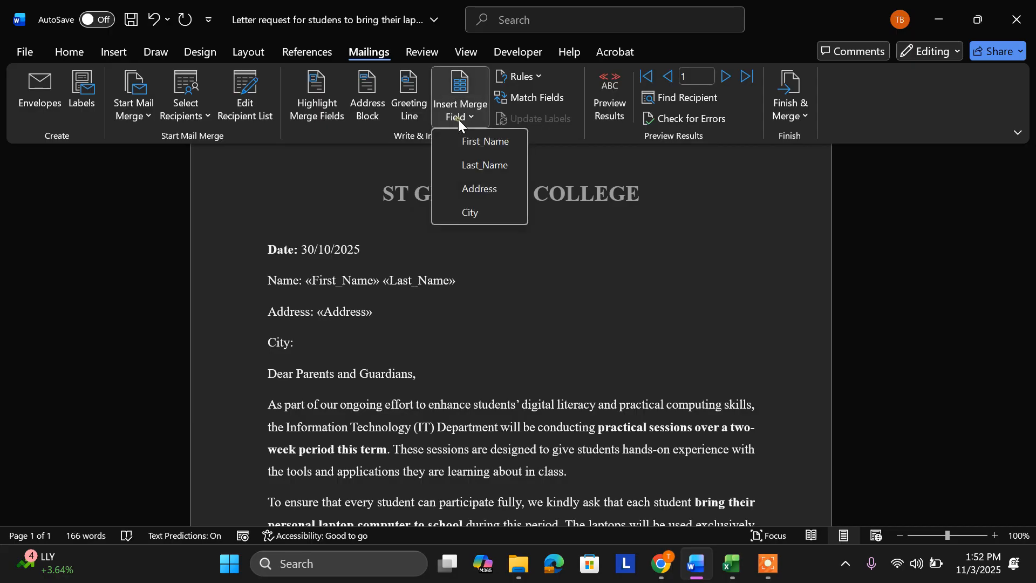
{"action": "left_click", "coordinate": [471, 213]}
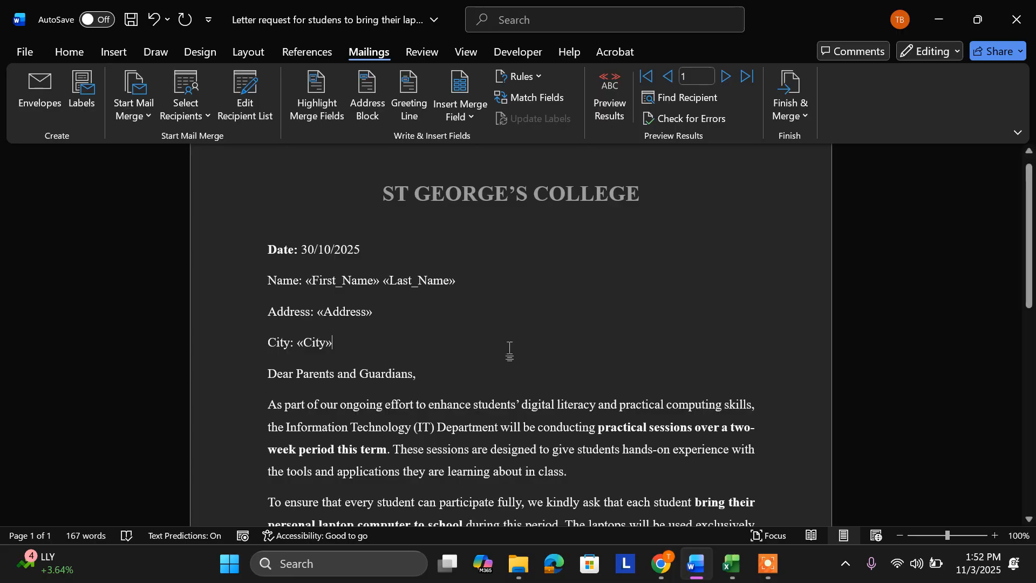
Step: Insert the First_Name merge field at the end of the paragraph that finishes with "under teacher supervision."
{"action": "left_click_drag", "start_coordinate": [1032, 259], "coordinate": [1034, 359]}
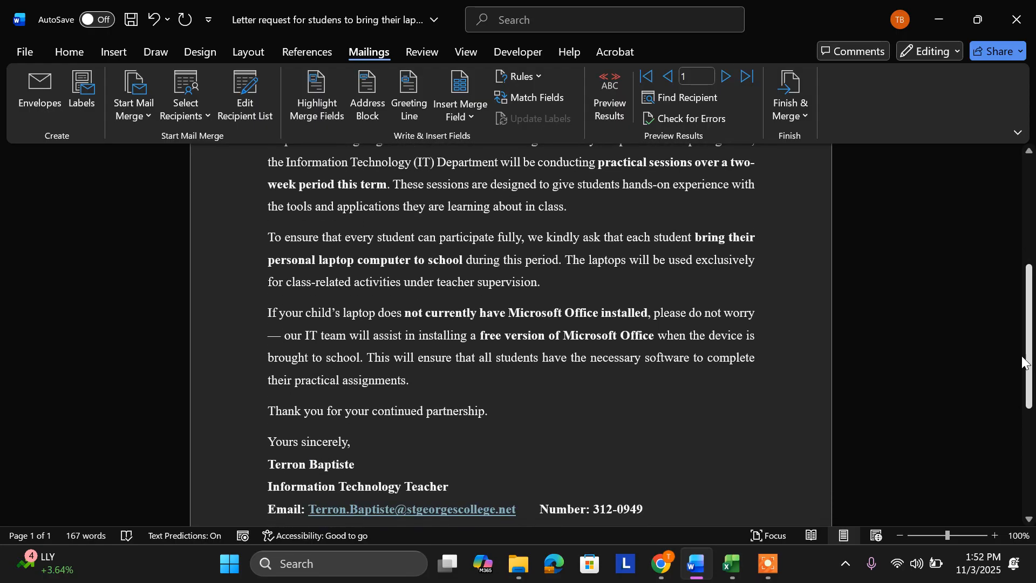
{"action": "left_click", "coordinate": [561, 286]}
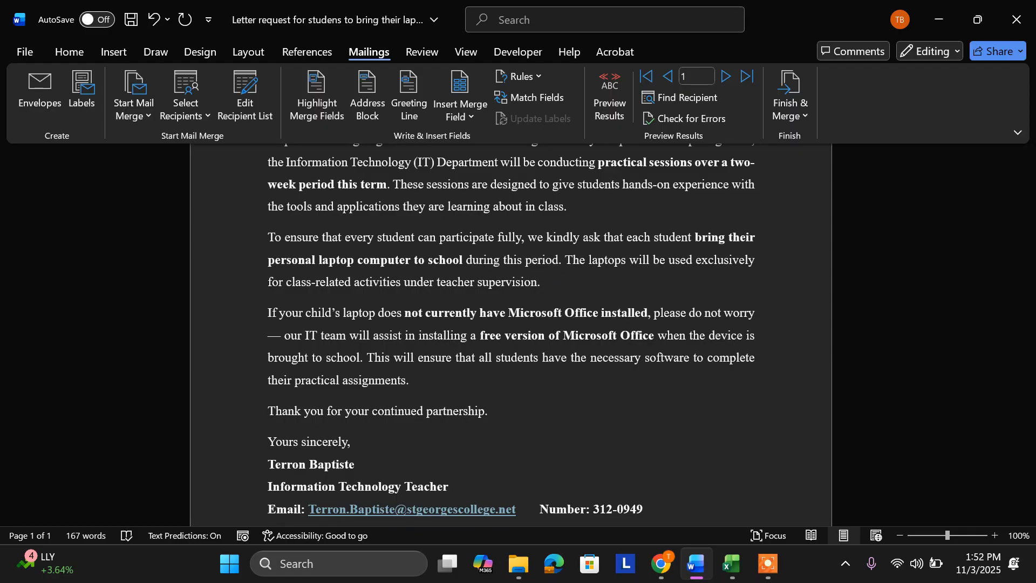
{"action": "left_click", "coordinate": [461, 119]}
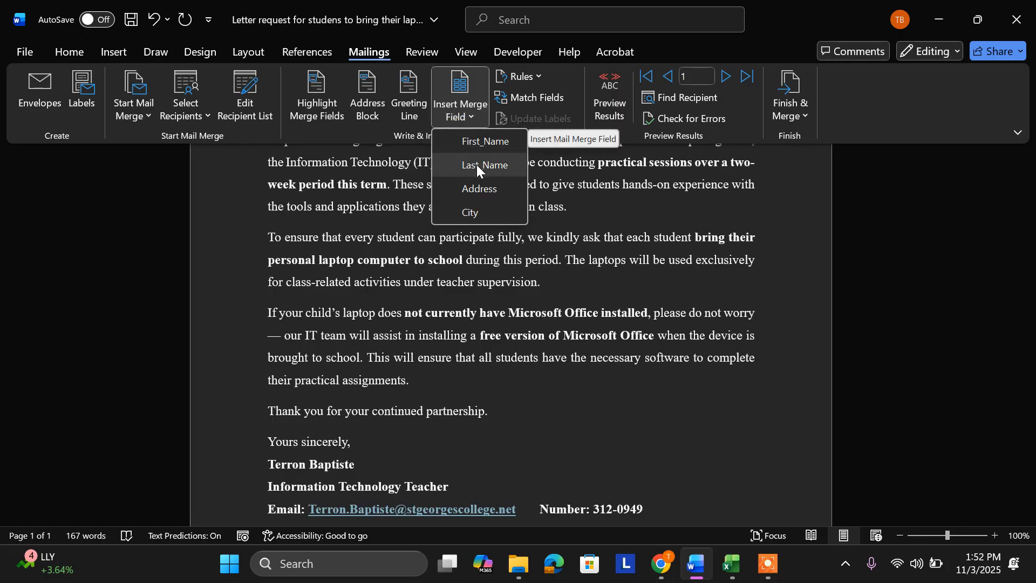
{"action": "left_click", "coordinate": [478, 143]}
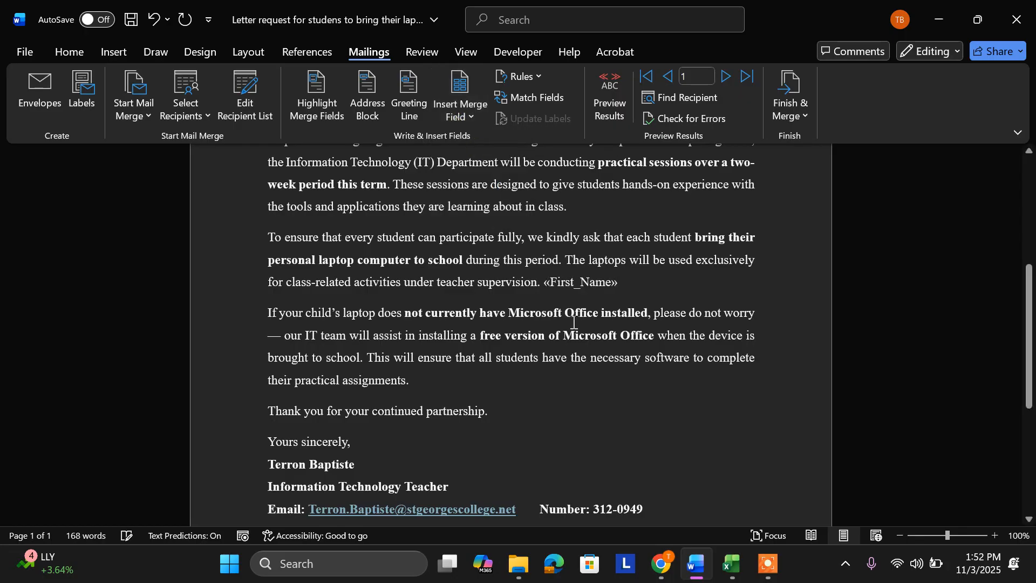
Step: Set the mail merge document type to Letters
{"action": "left_click_drag", "start_coordinate": [1032, 288], "coordinate": [1030, 234]}
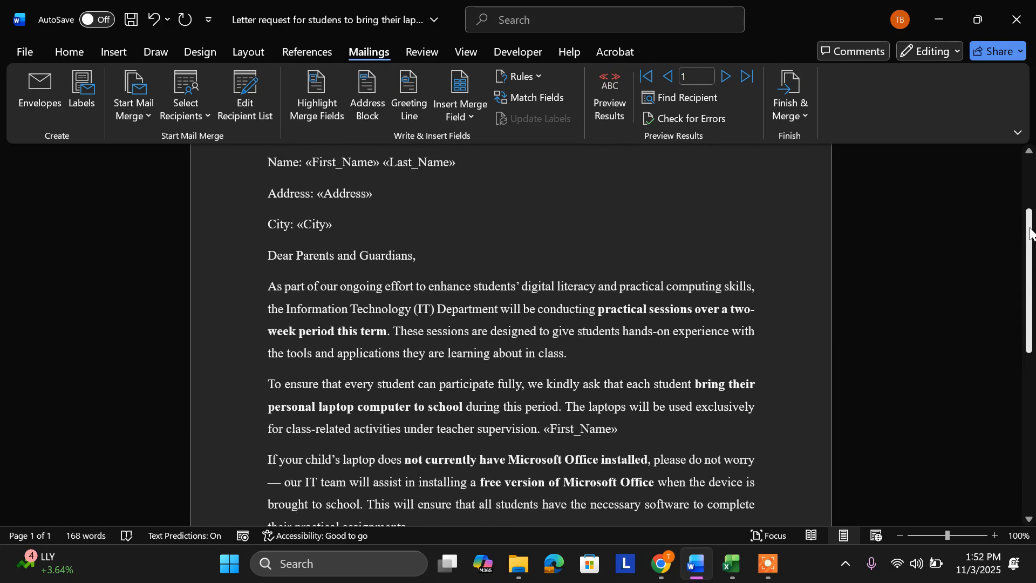
{"action": "left_click_drag", "start_coordinate": [1031, 233], "coordinate": [1024, 139]}
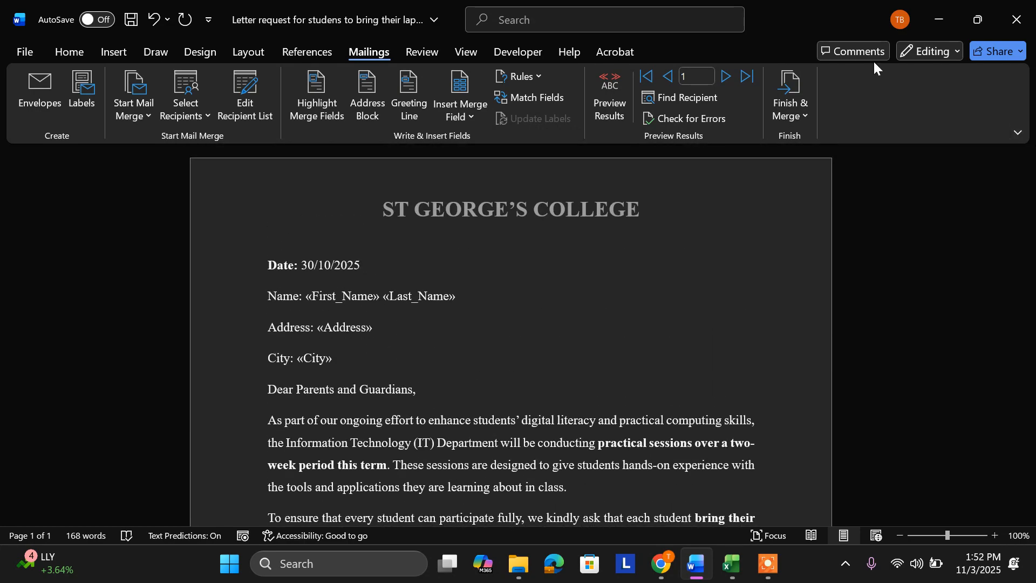
{"action": "left_click", "coordinate": [150, 108]}
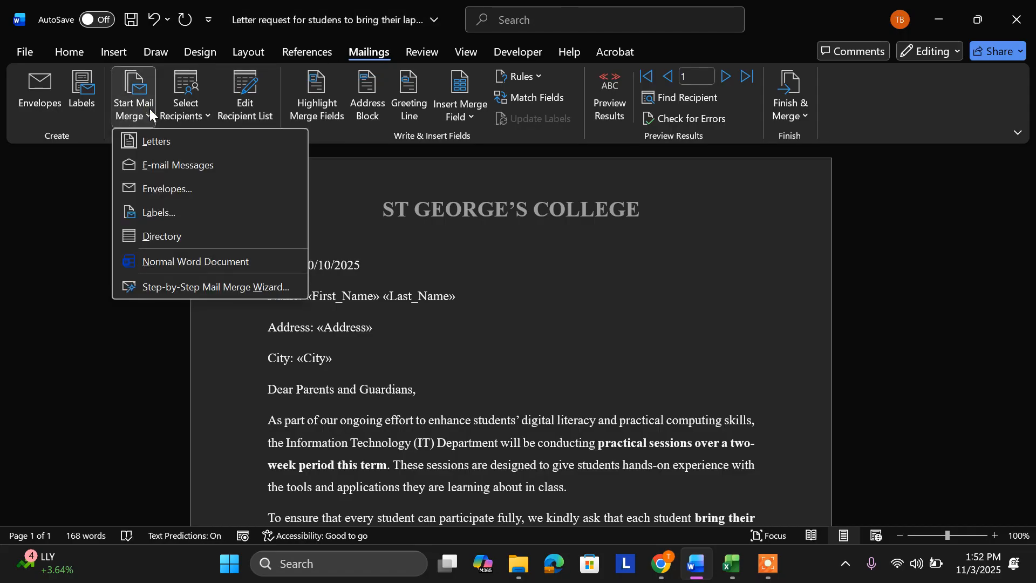
{"action": "left_click", "coordinate": [157, 143]}
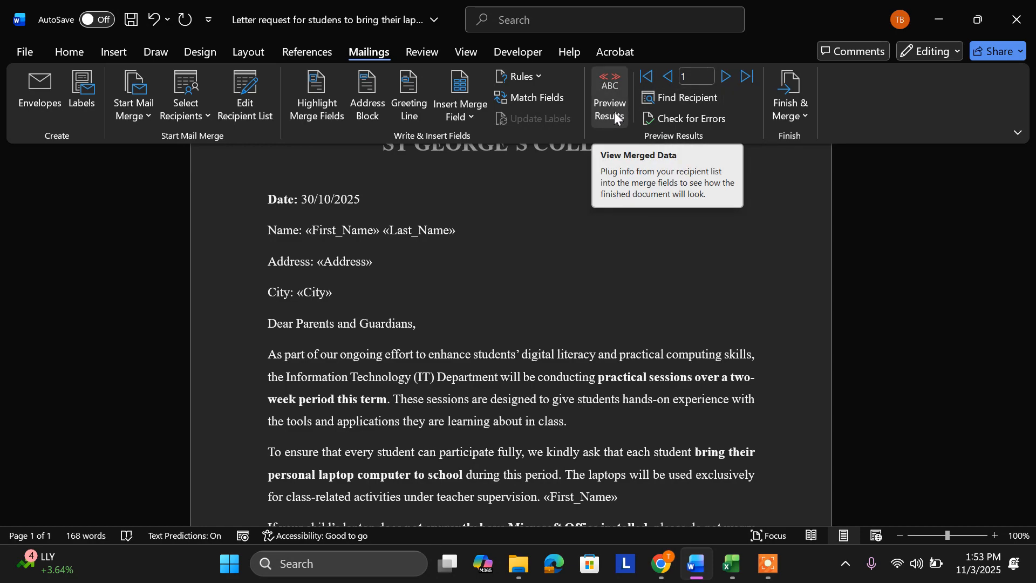
Step: Finish the merge by generating editable individual letters in a new document for all records
{"action": "left_click", "coordinate": [786, 105]}
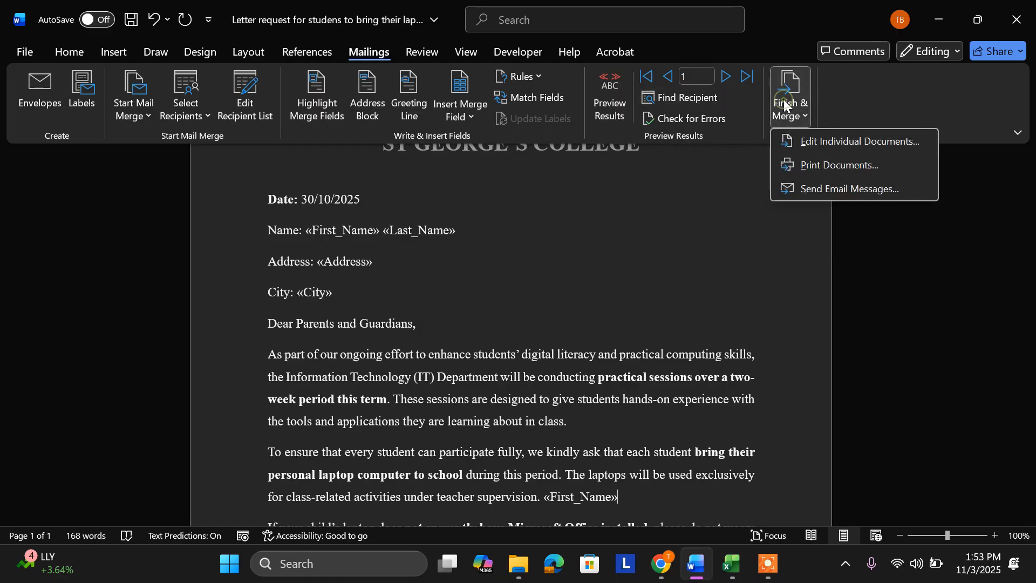
{"action": "left_click", "coordinate": [822, 147]}
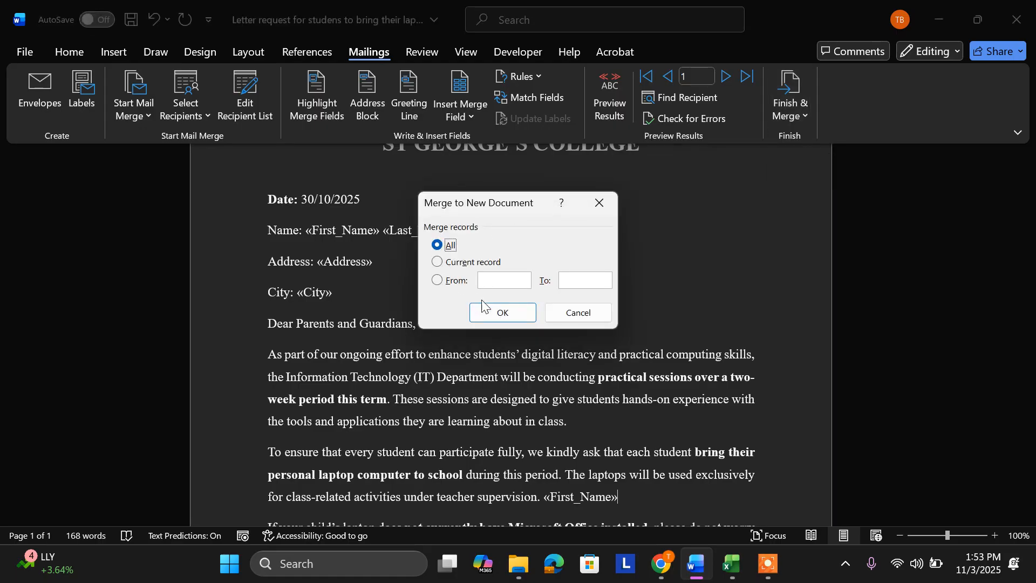
{"action": "left_click", "coordinate": [491, 315]}
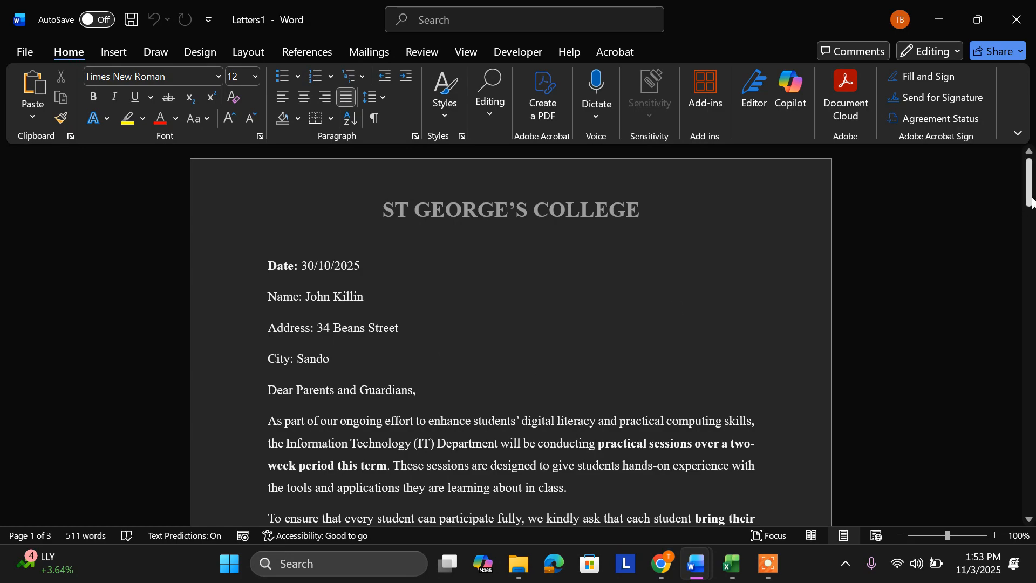
Step: Review the merged letters page by page, checking the name, address, city and the first name in the laptop paragraph
{"action": "left_click_drag", "start_coordinate": [1031, 206], "coordinate": [1031, 248]}
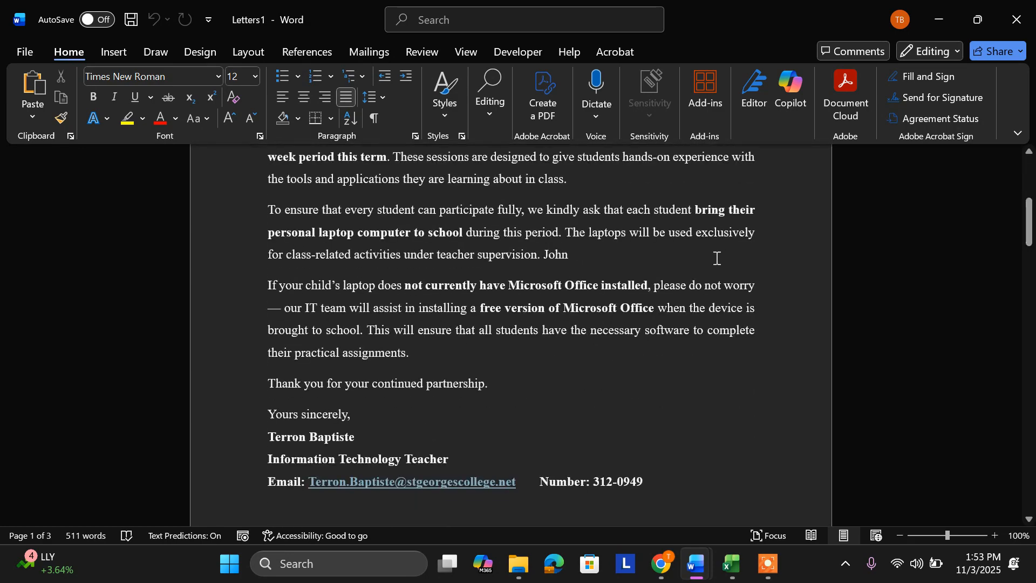
{"action": "double_click", "coordinate": [571, 252]}
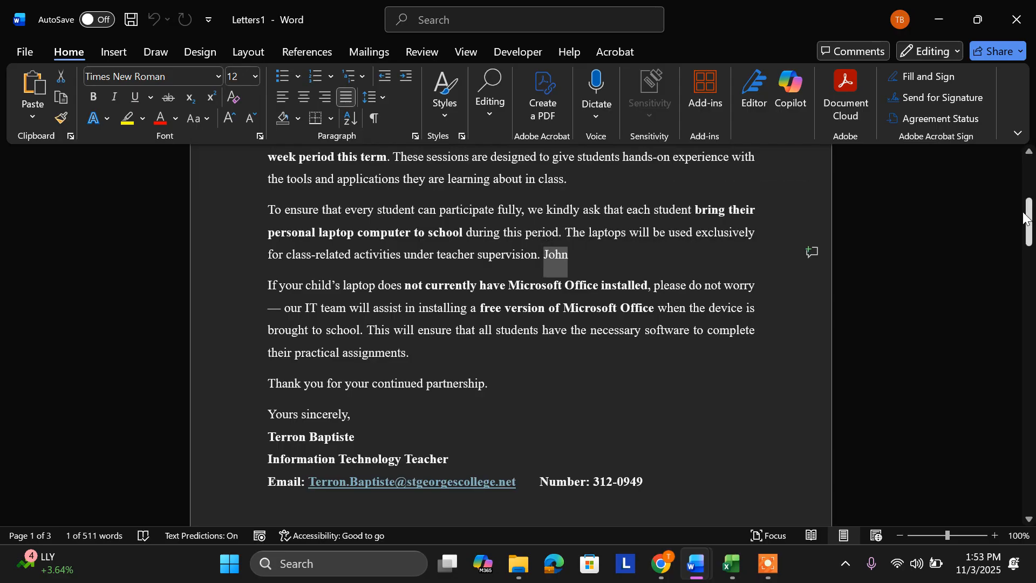
{"action": "left_click_drag", "start_coordinate": [1031, 224], "coordinate": [1031, 315]}
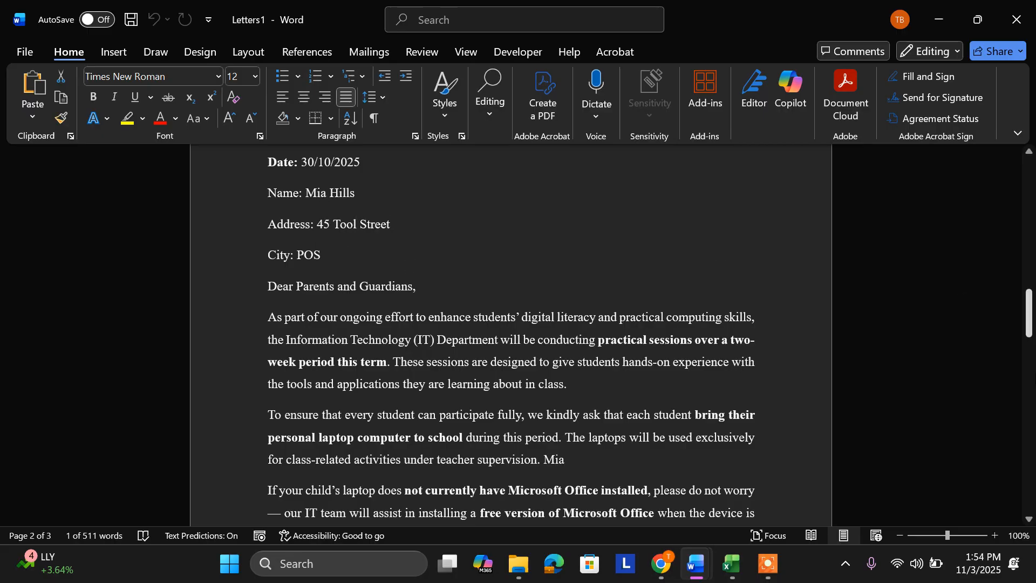
{"action": "left_click_drag", "start_coordinate": [1031, 335], "coordinate": [1030, 446]}
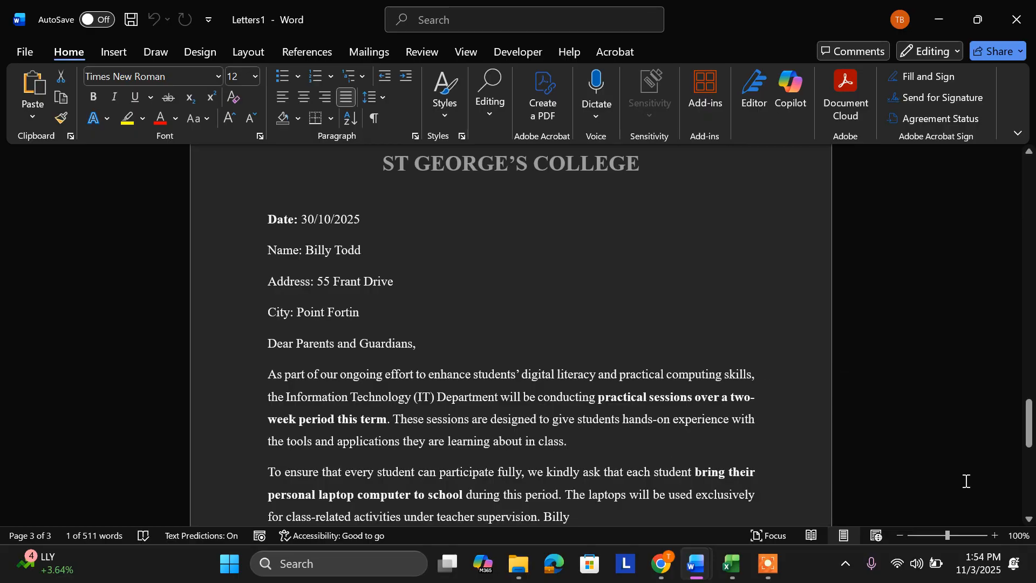
{"action": "left_click_drag", "start_coordinate": [1031, 449], "coordinate": [1032, 344]}
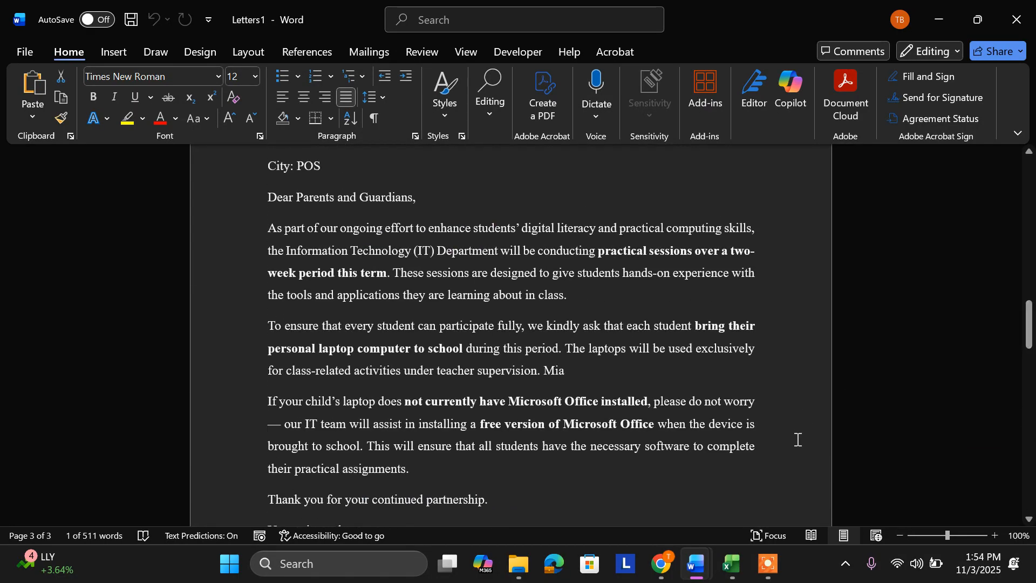
Step: Switch to the mail merge workbook in Excel and select the recipient records in A2:D4 to compare with the letters
{"action": "left_click", "coordinate": [732, 565]}
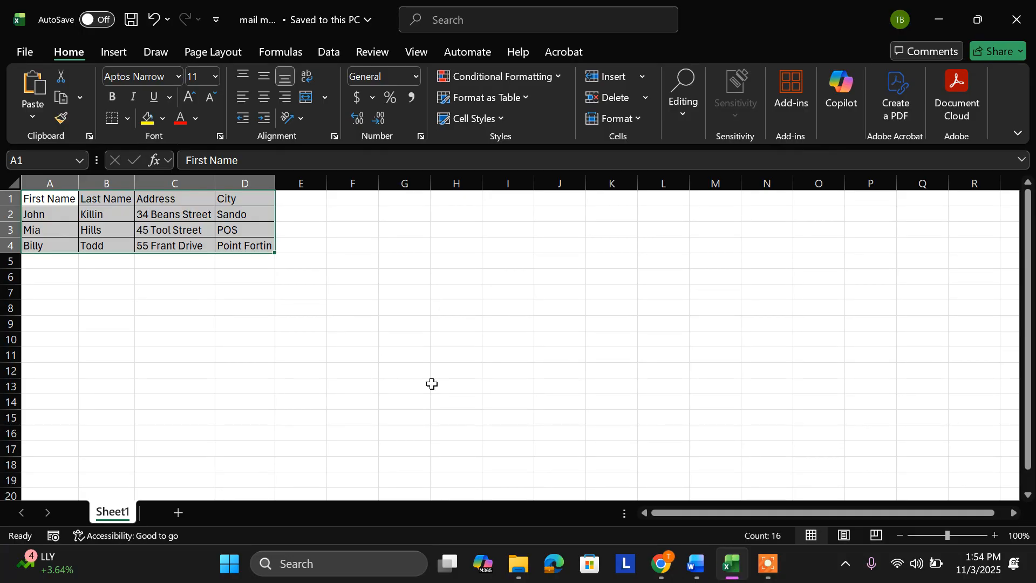
{"action": "left_click", "coordinate": [67, 234]}
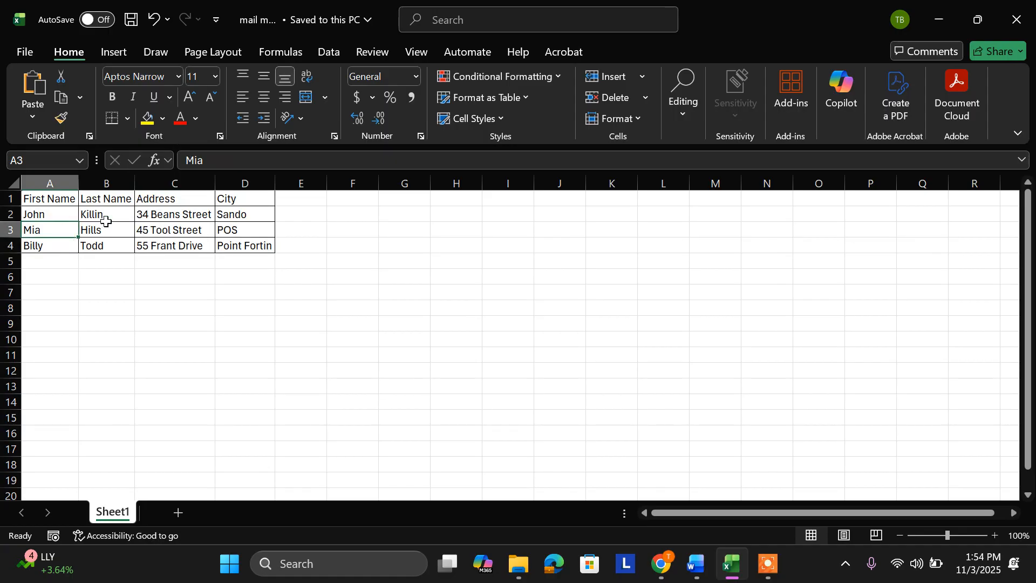
{"action": "left_click_drag", "start_coordinate": [69, 214], "coordinate": [224, 241]}
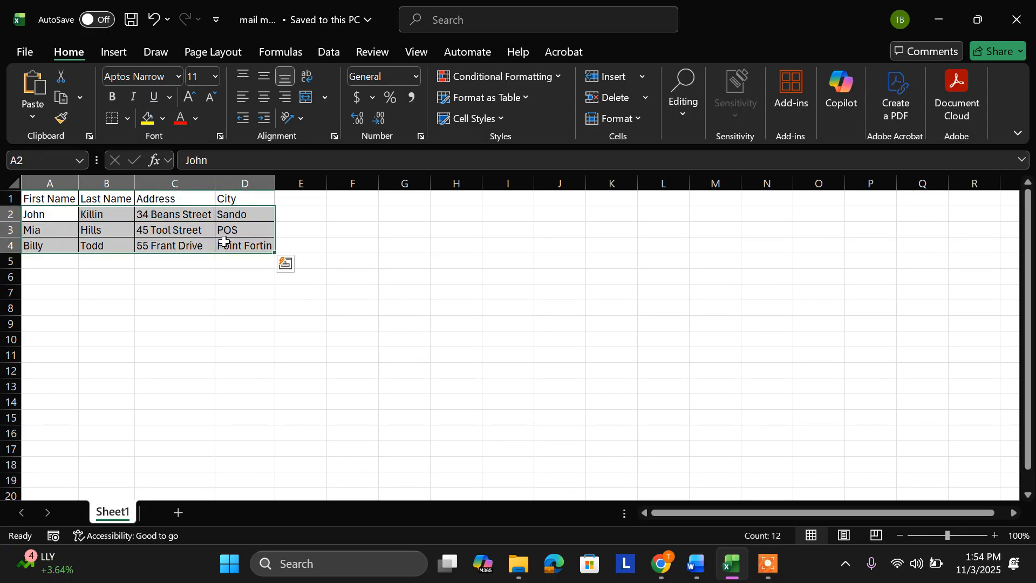